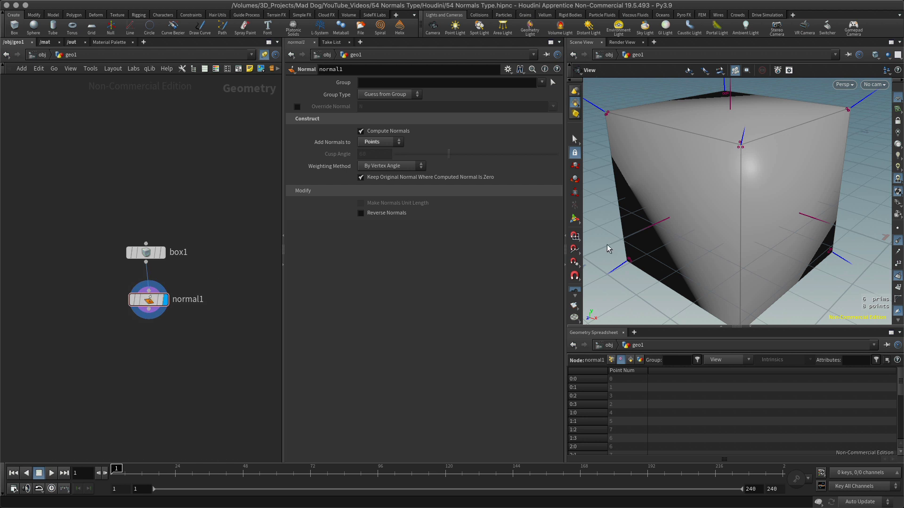
Examine the cube's smooth shading and point normals from several angles, focusing on its corners
left_click_drag(852, 220, 821, 223)
mouse_move(143, 301)
left_click_drag(144, 301, 141, 296)
left_click_drag(846, 224, 820, 154)
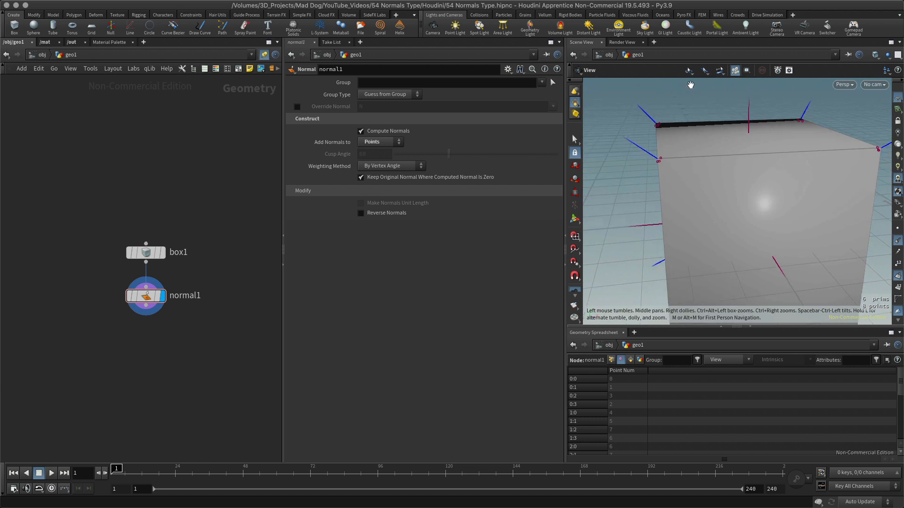
left_click_drag(690, 85, 692, 108)
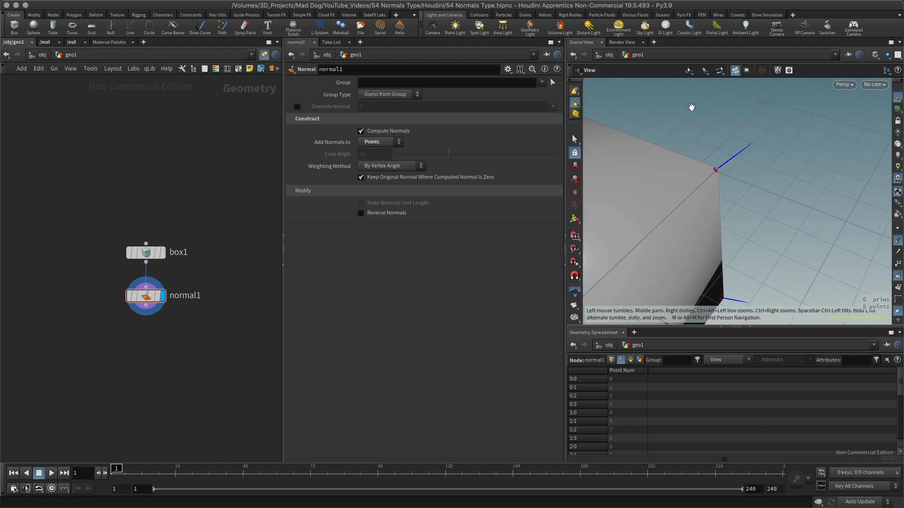
mouse_move(789, 192)
left_mouse_down()
mouse_move(809, 167)
mouse_move(800, 179)
mouse_move(811, 200)
mouse_move(773, 185)
left_mouse_up()
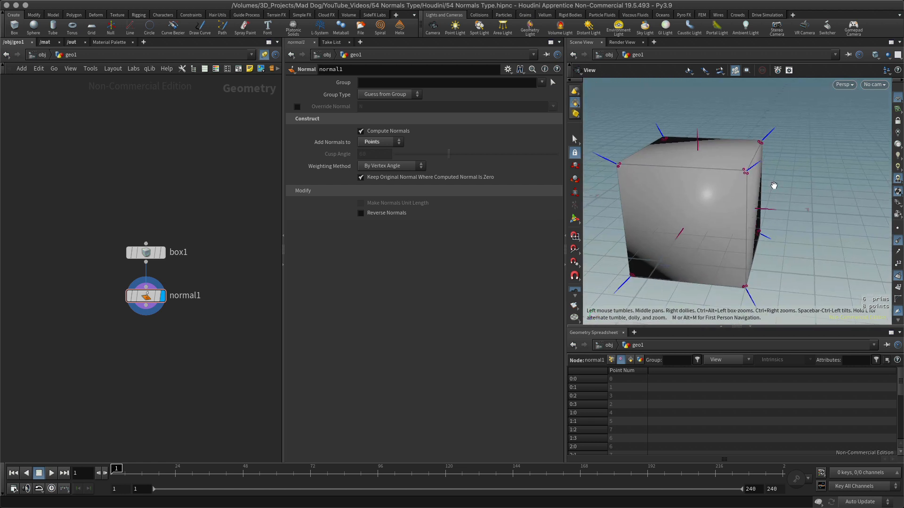
right_click_drag(779, 175, 804, 164)
middle_click_drag(805, 163, 762, 188)
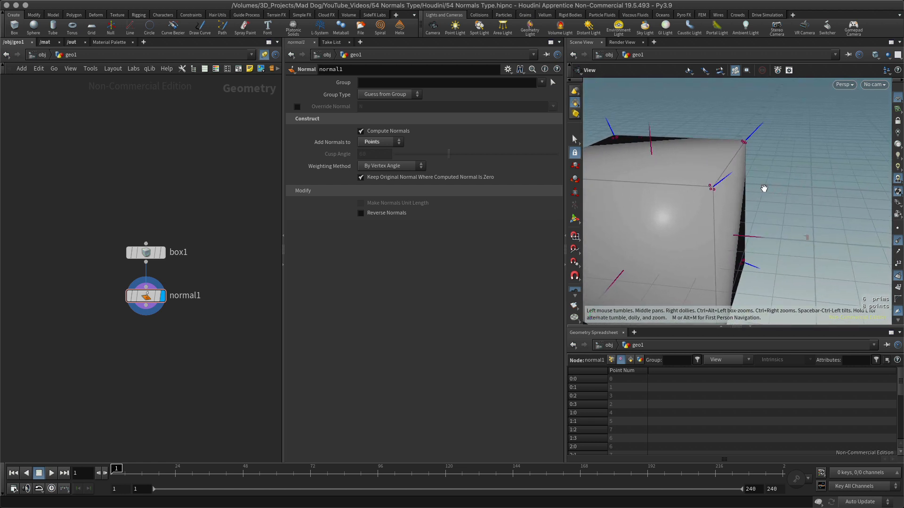
Try adding the cube's normals to Primitives in normal1 and inspect the shading
left_click(396, 139)
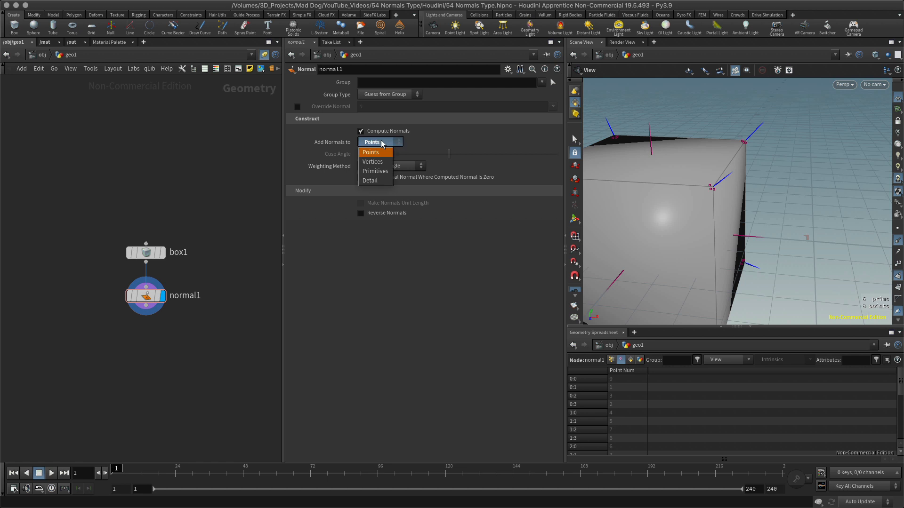
left_click(382, 171)
left_click_drag(843, 160, 873, 168)
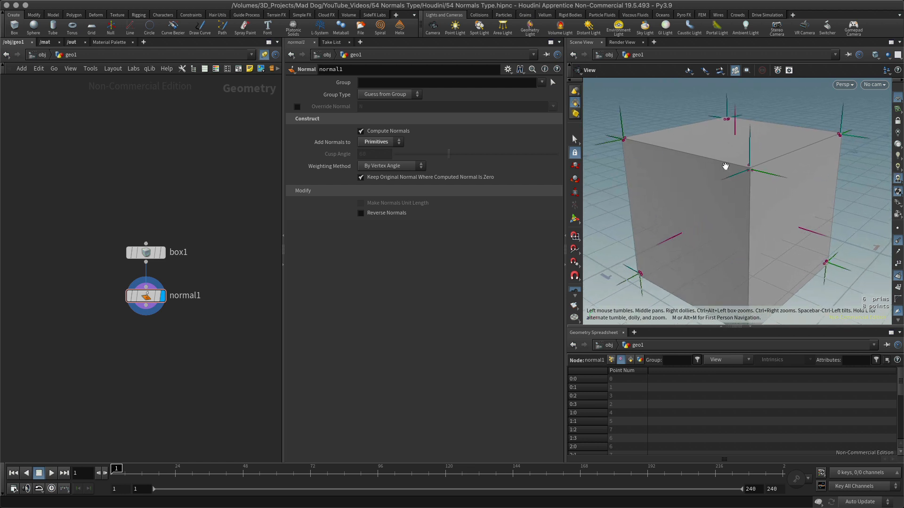
left_click_drag(858, 167, 817, 177)
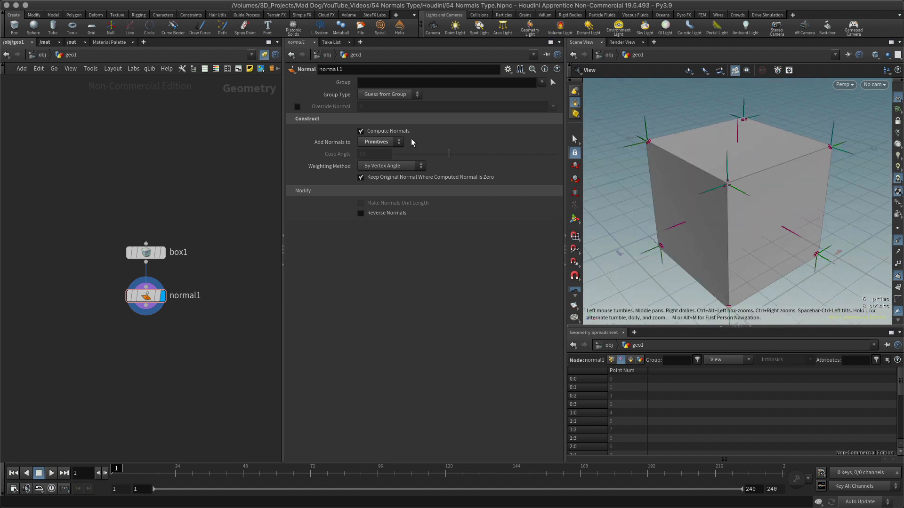
Compare the Vertices and Primitives options for adding the cube's normals, finishing on Vertices
left_click(388, 141)
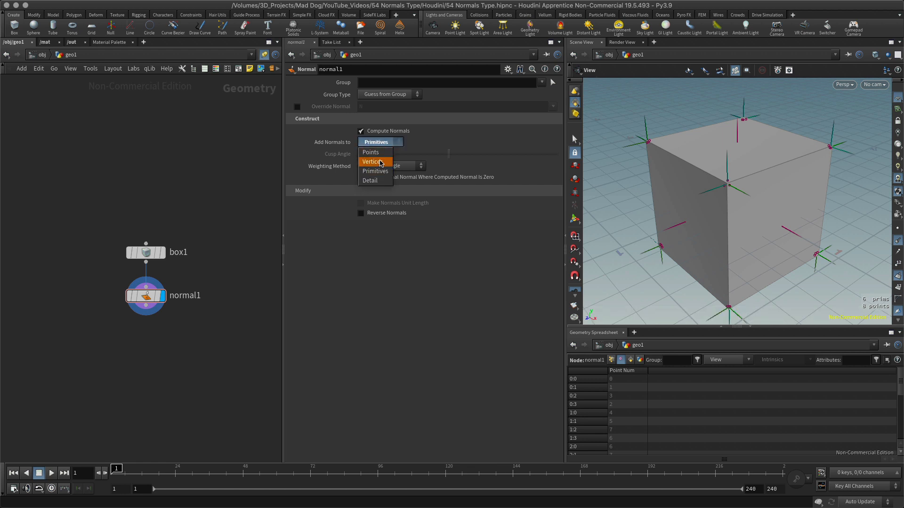
left_click(377, 159)
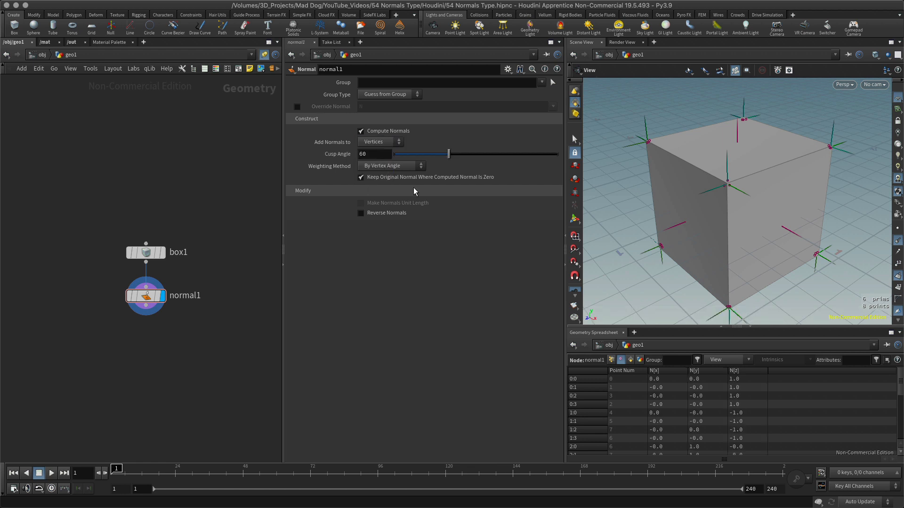
left_click(388, 142)
left_click(378, 170)
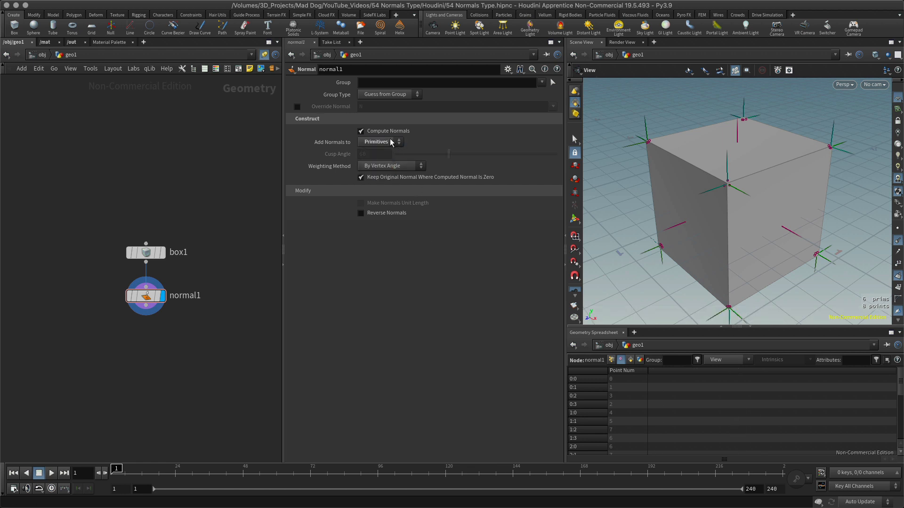
left_click(391, 142)
left_click(384, 161)
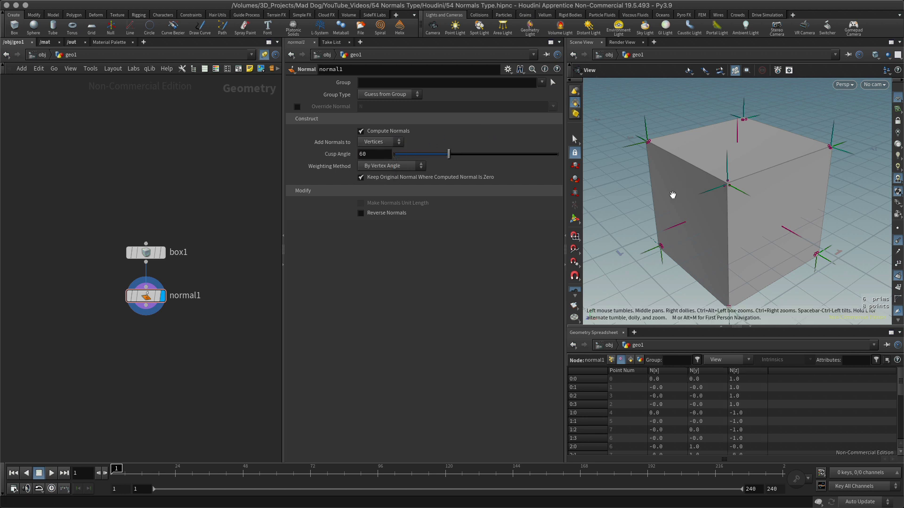
Inspect the cube's vertex normals at a corner and raise normal1's cusp angle to 96.3
left_click_drag(833, 194, 866, 186)
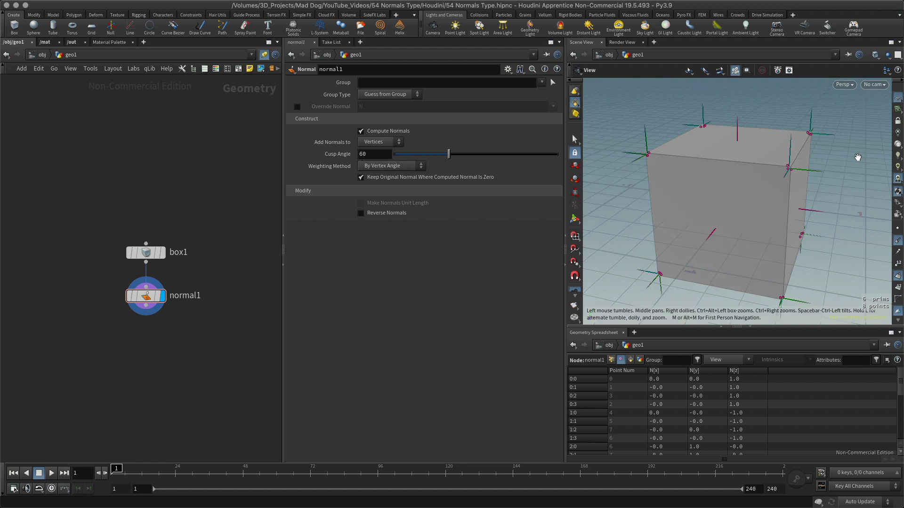
middle_click_drag(832, 158, 748, 196)
right_click_drag(748, 195, 799, 184)
left_click_drag(799, 183, 785, 167)
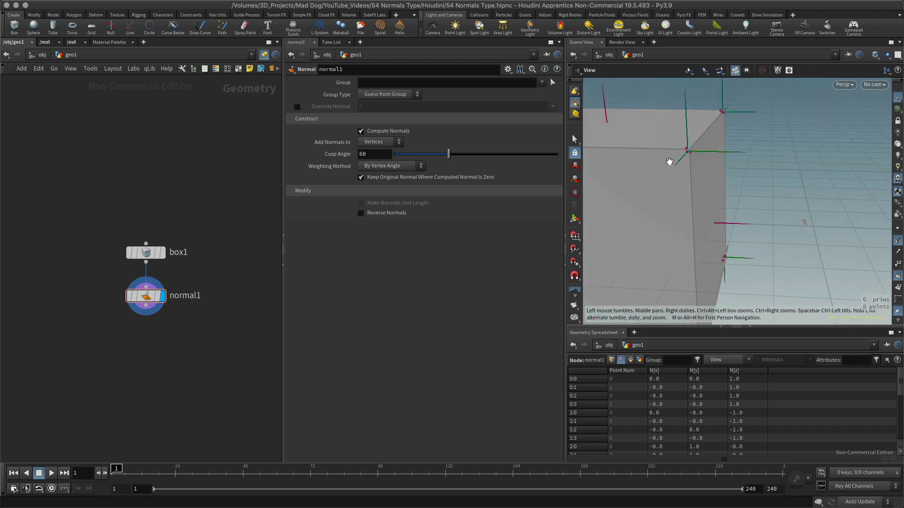
left_click_drag(814, 135, 671, 201)
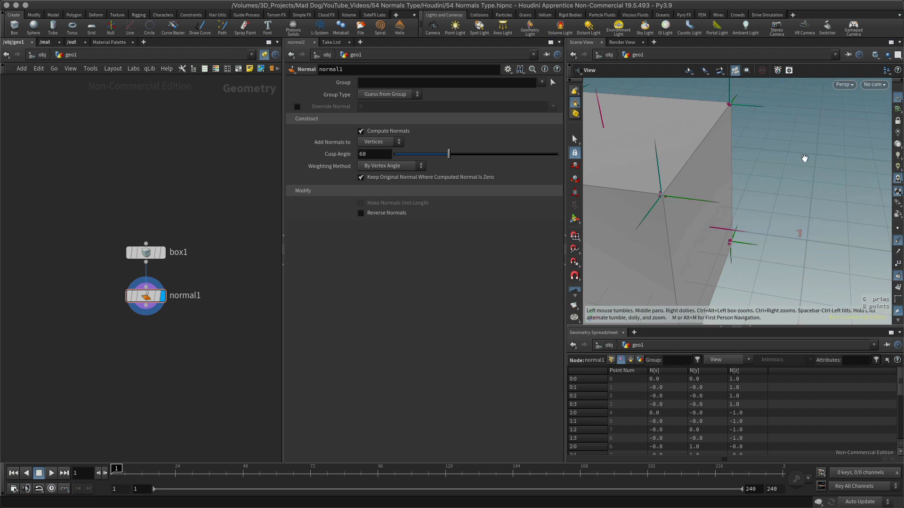
left_click_drag(804, 158, 753, 151)
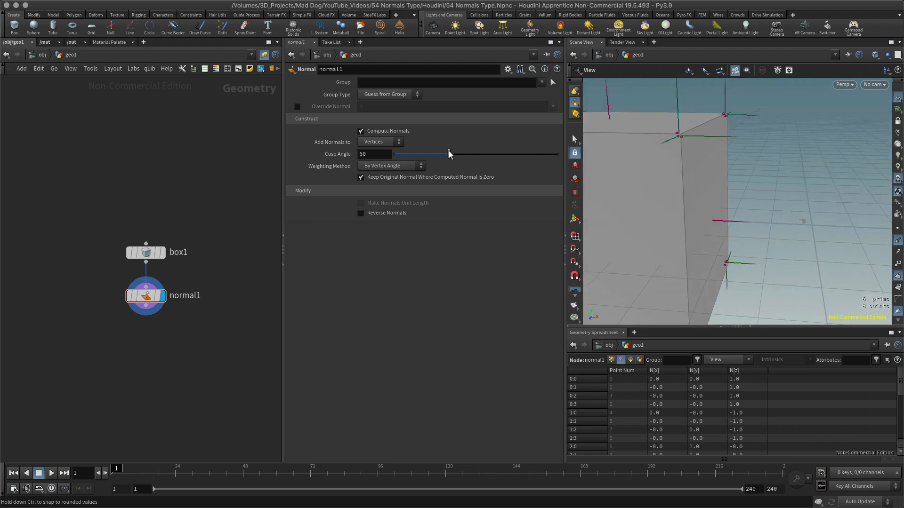
left_click_drag(454, 154, 482, 156)
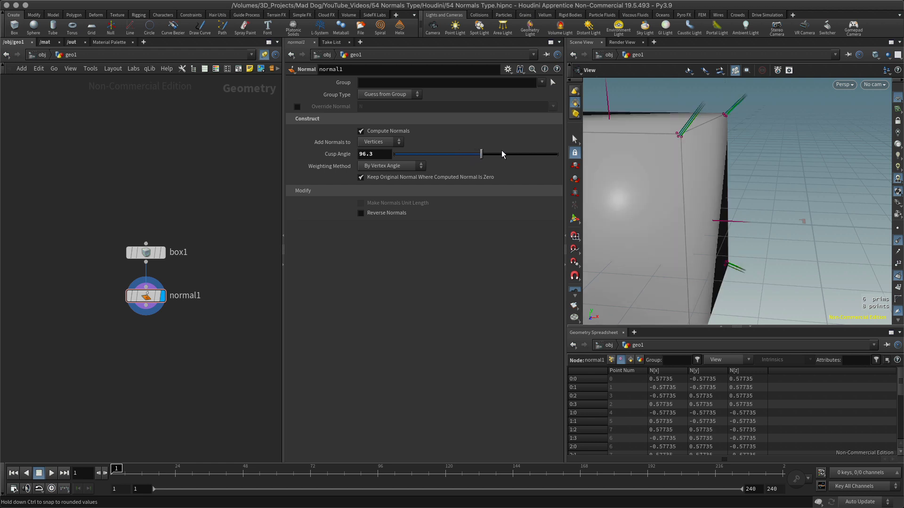
left_click_drag(829, 174, 753, 141)
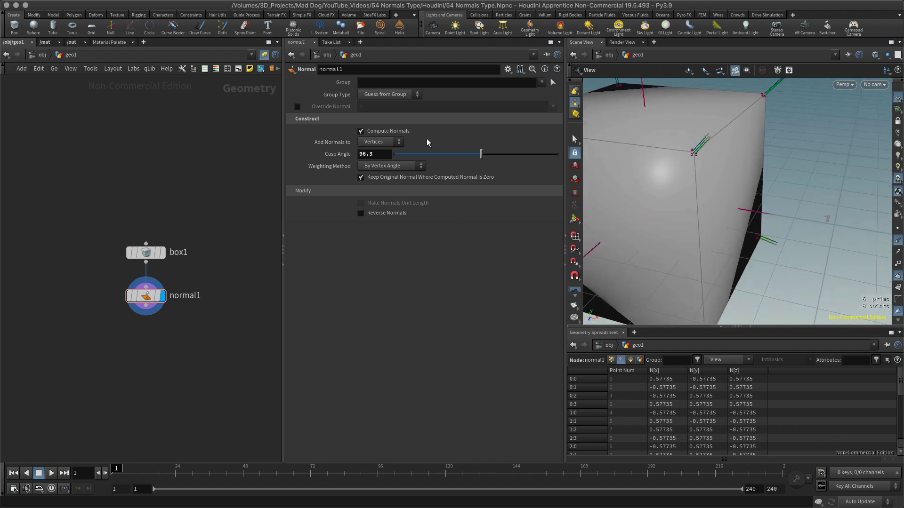
Switch normal1 to add normals to Points for comparison, and return it to Vertices
left_click(380, 142)
left_click(373, 151)
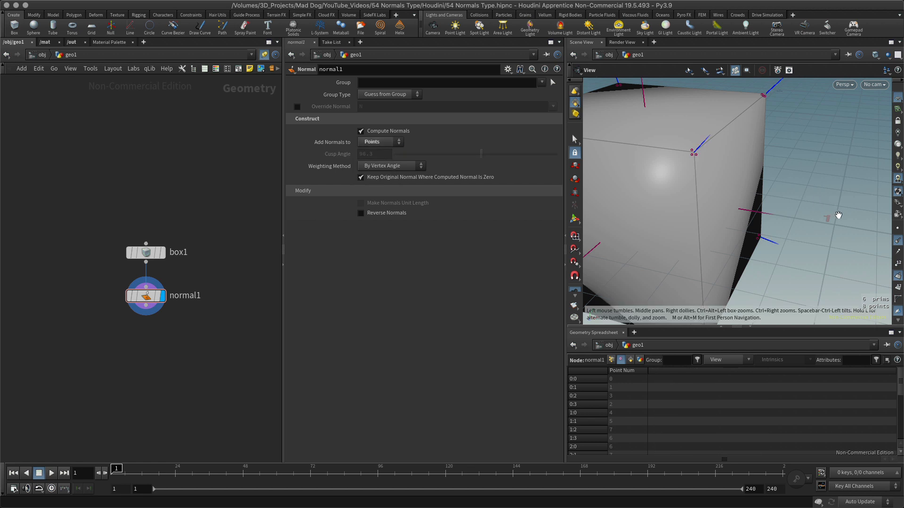
left_click_drag(842, 176, 776, 178)
left_click(380, 142)
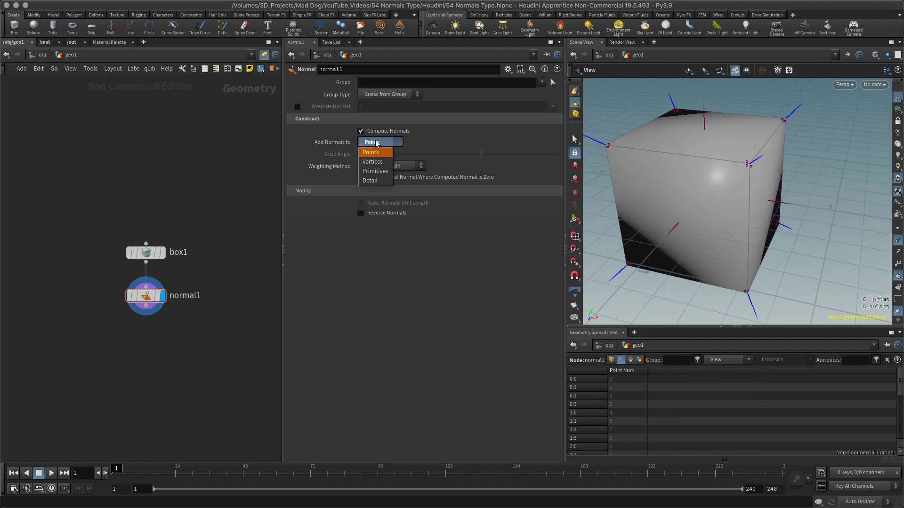
left_click(372, 161)
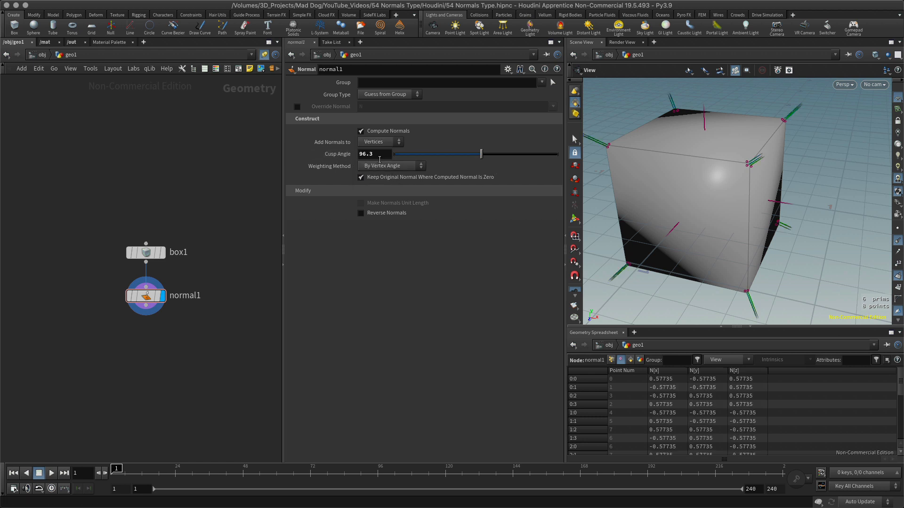
Lower normal1's cusp angle to about 49.7 to give the cube hard edges
left_click_drag(805, 180, 835, 175)
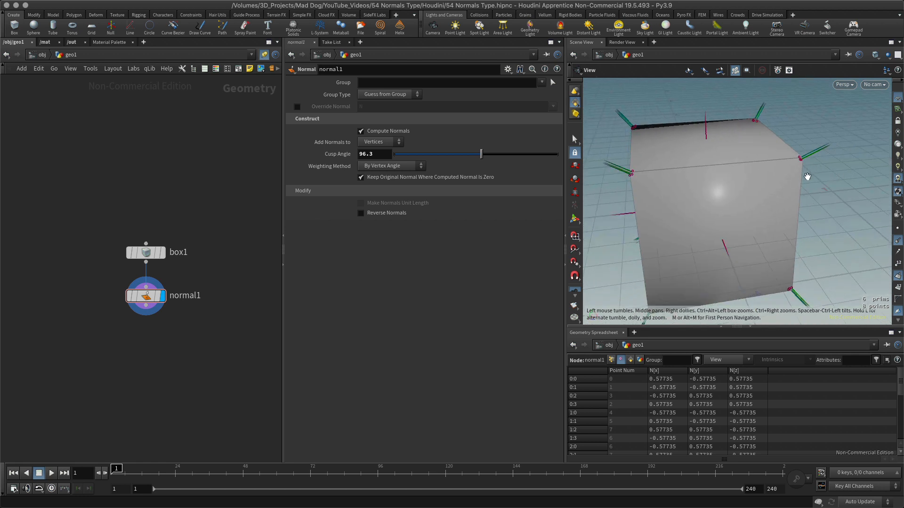
left_click_drag(802, 165, 814, 184)
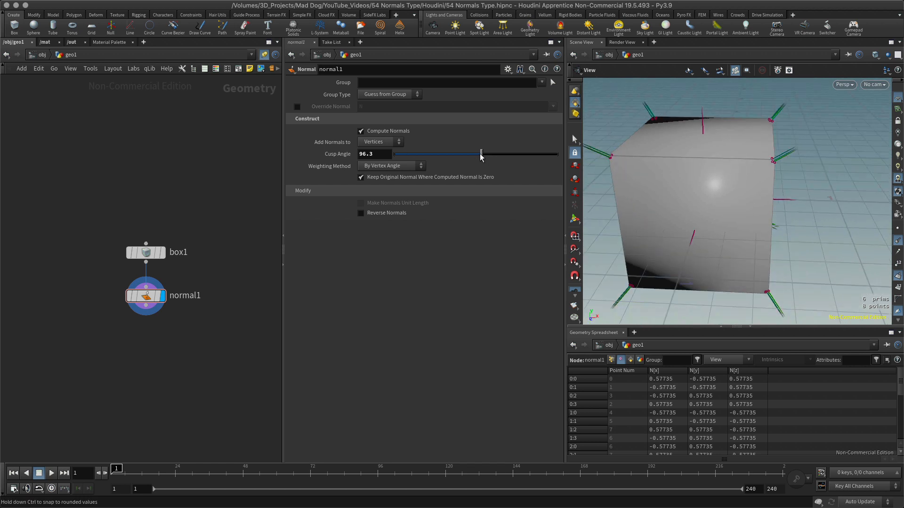
left_click_drag(477, 155, 445, 156)
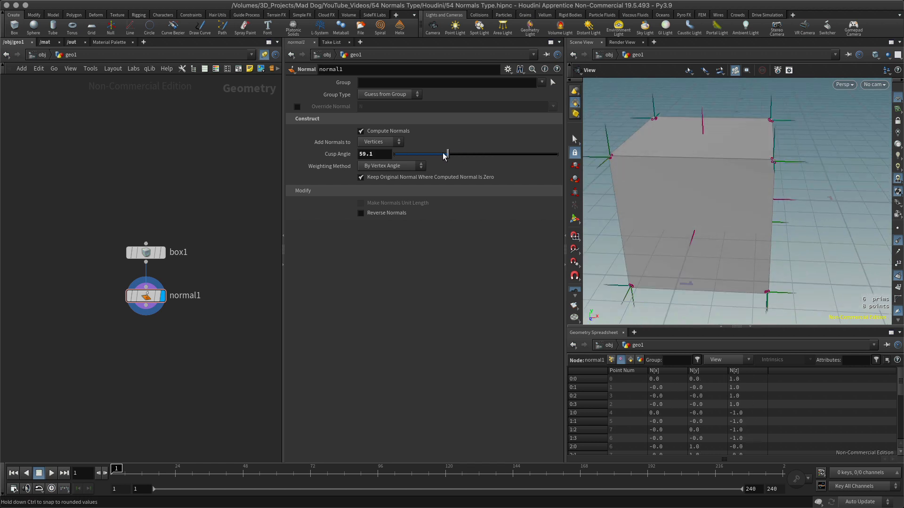
left_click_drag(831, 202, 710, 186)
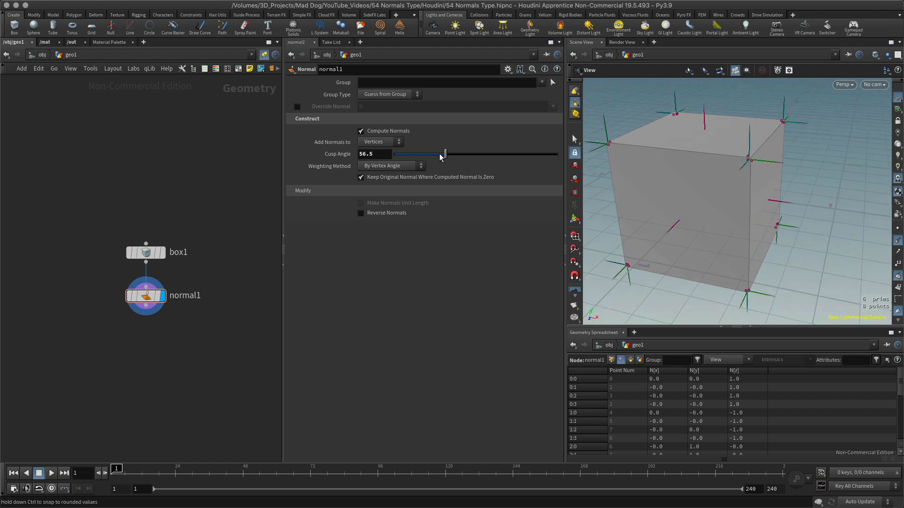
mouse_move(445, 155)
left_mouse_down()
mouse_move(487, 155)
mouse_move(396, 155)
mouse_move(451, 156)
mouse_move(416, 158)
mouse_move(439, 157)
left_mouse_up()
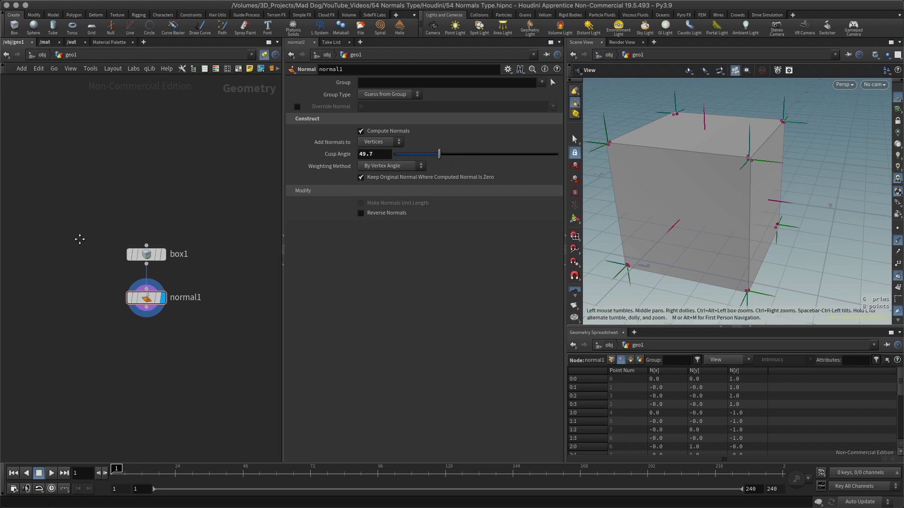
Add a Sphere node beside box1 in the network and nudge normal1 slightly
middle_click_drag(135, 238, 202, 306)
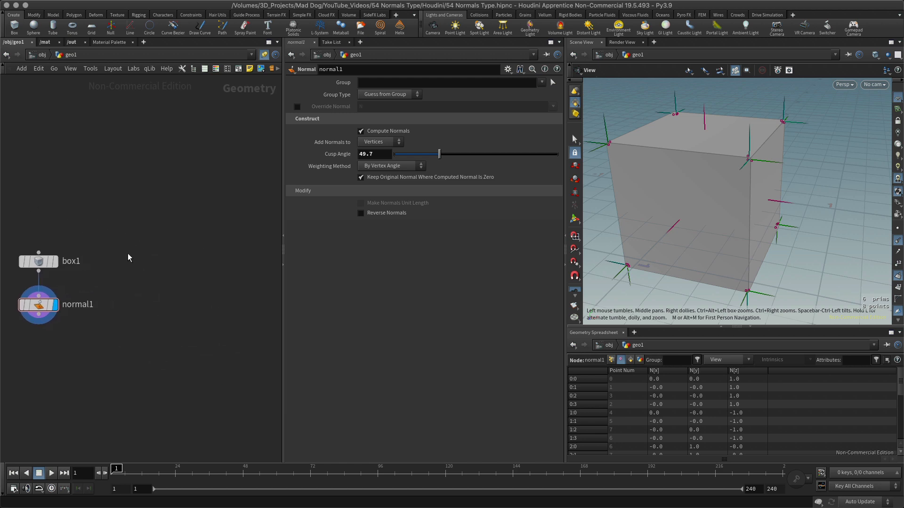
key("Tab")
type("sp")
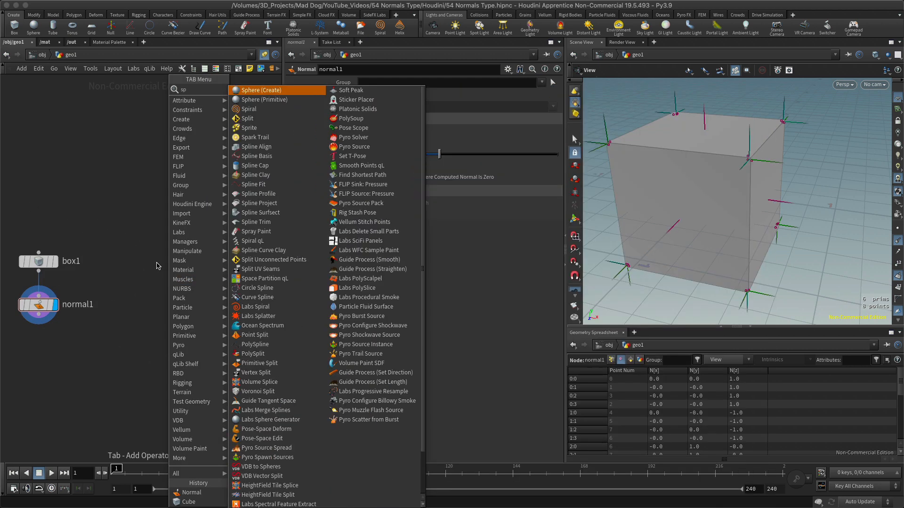
type("h")
left_click(266, 91)
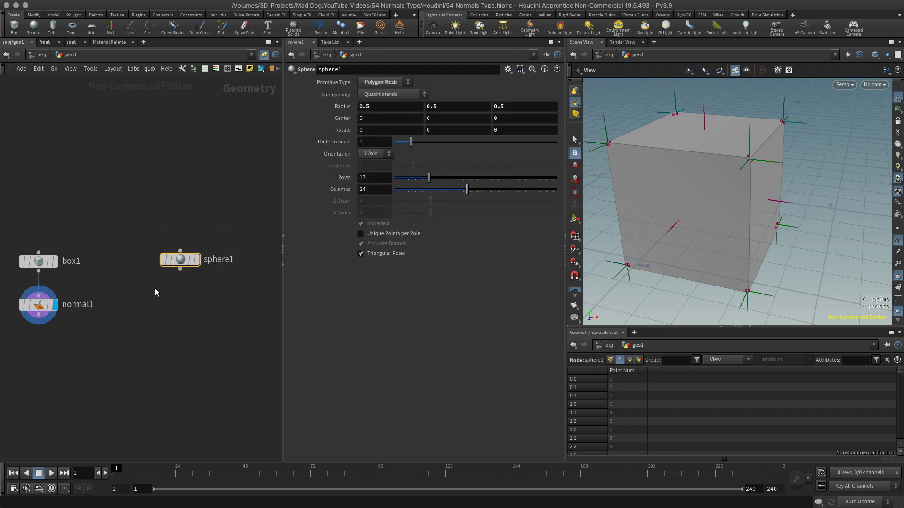
left_click_drag(40, 307, 41, 313)
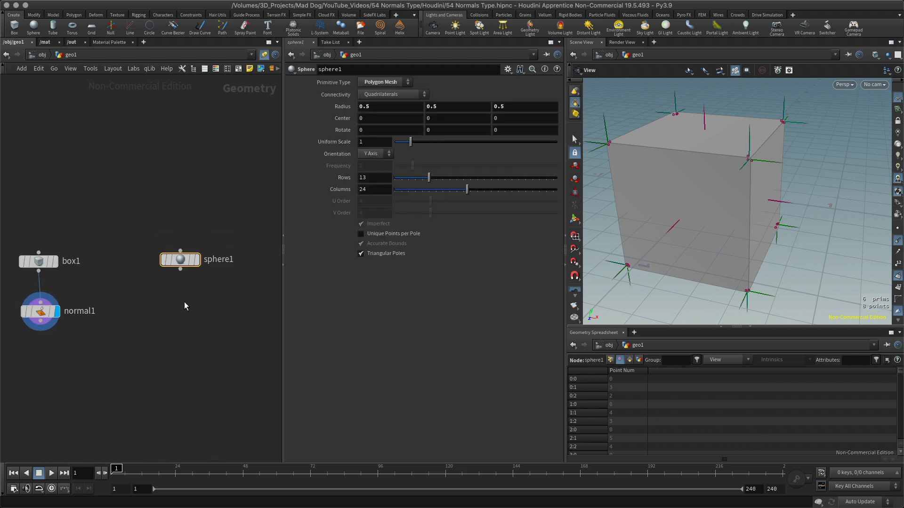
Add a Normal node below sphere1, connect the sphere to it and display its result
key("Tab")
type("no")
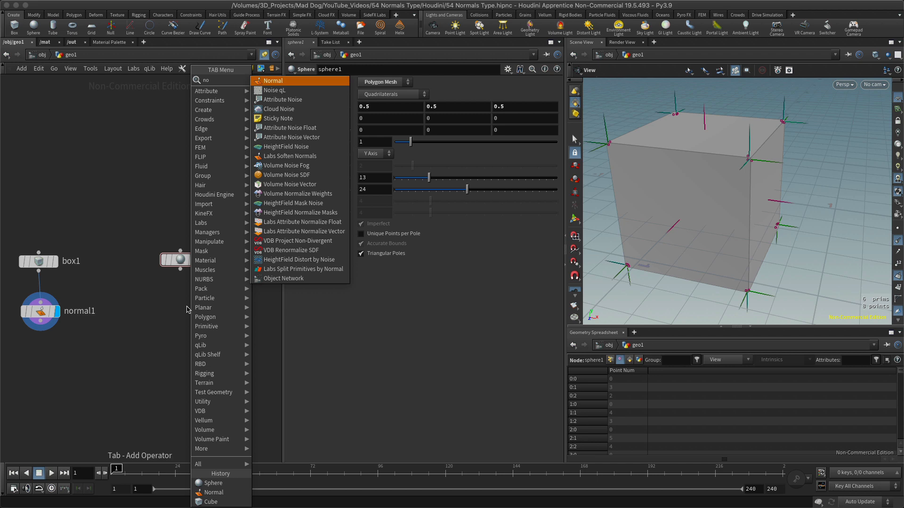
type("r")
left_click(292, 83)
left_click(179, 309)
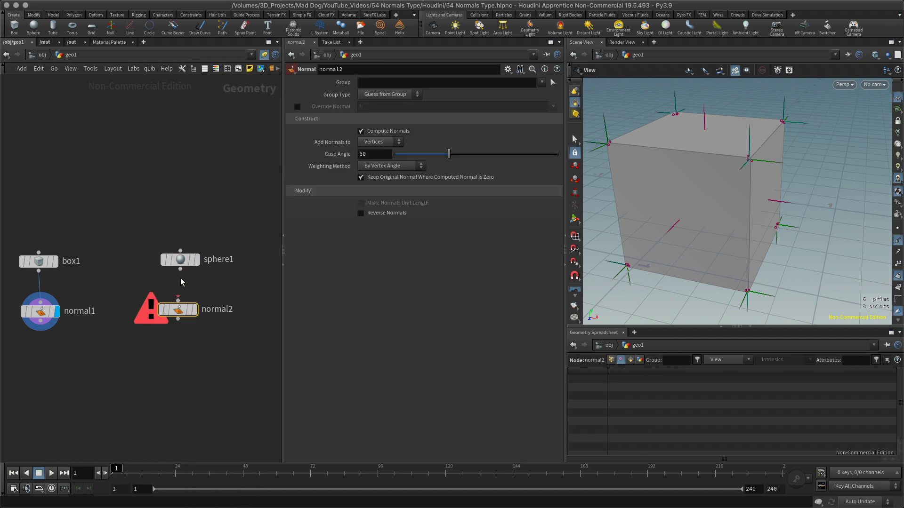
left_click_drag(180, 270, 184, 310)
left_click(195, 310)
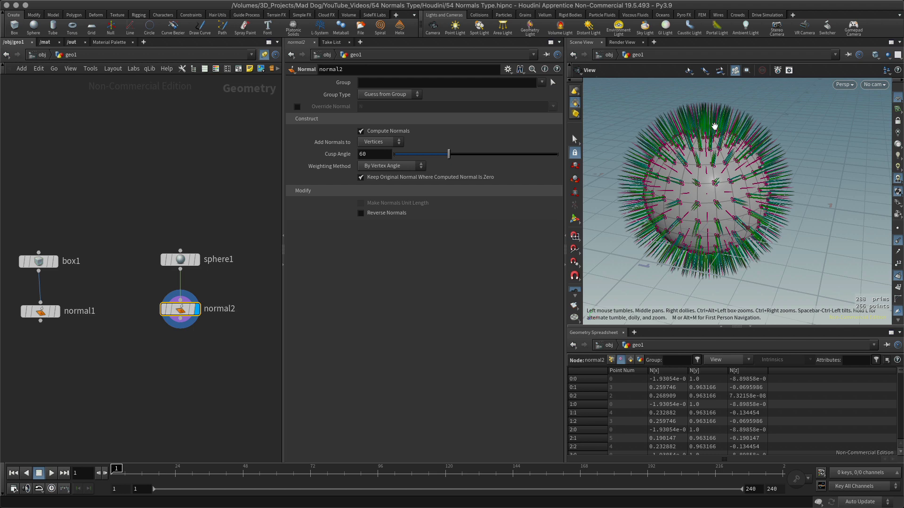
Hide the primitive normals and point normals on the sphere in the viewport
scroll(734, 203, "up", 1)
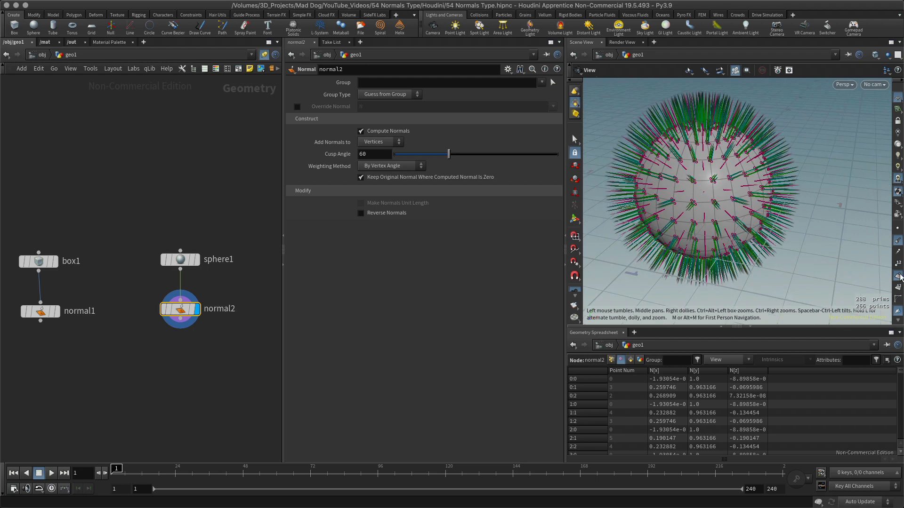
left_click(899, 277)
right_click_drag(712, 224, 747, 219)
left_click_drag(789, 201, 747, 216)
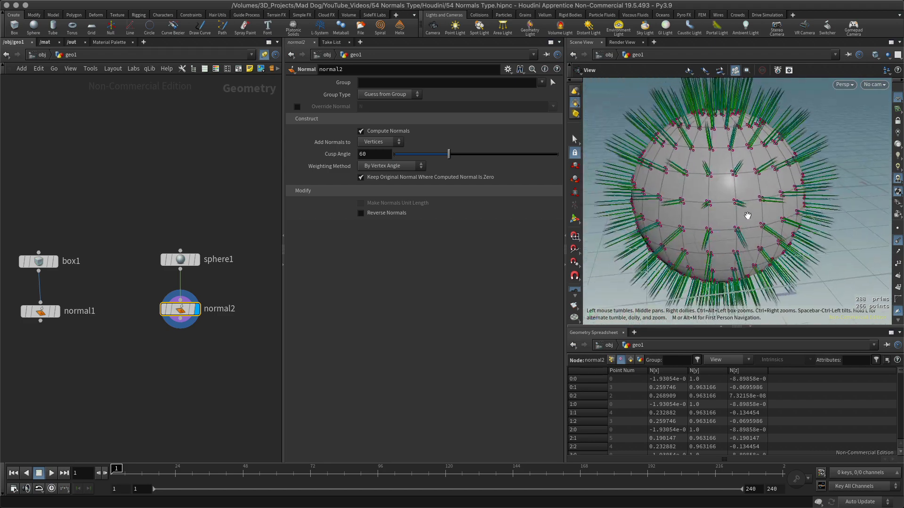
left_click(897, 241)
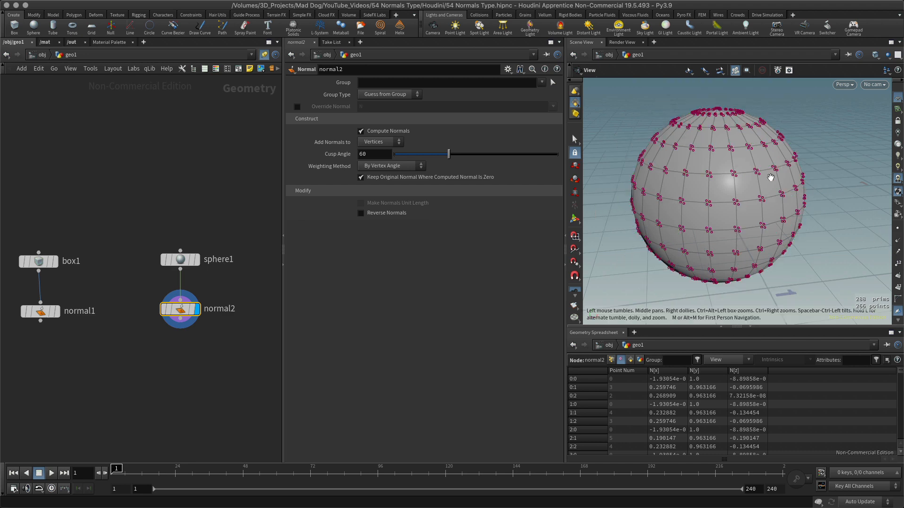
Turn off the vertex markers in the viewport's display options and close the options
key("d")
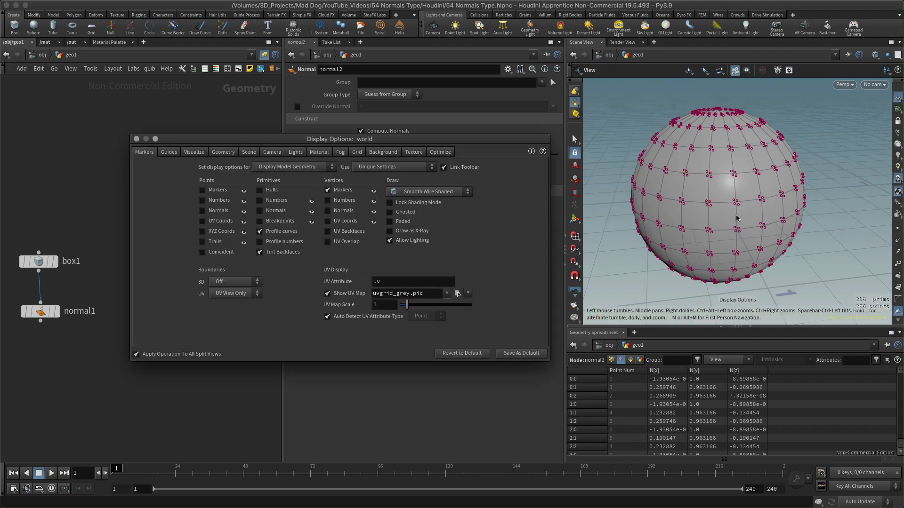
left_click(328, 190)
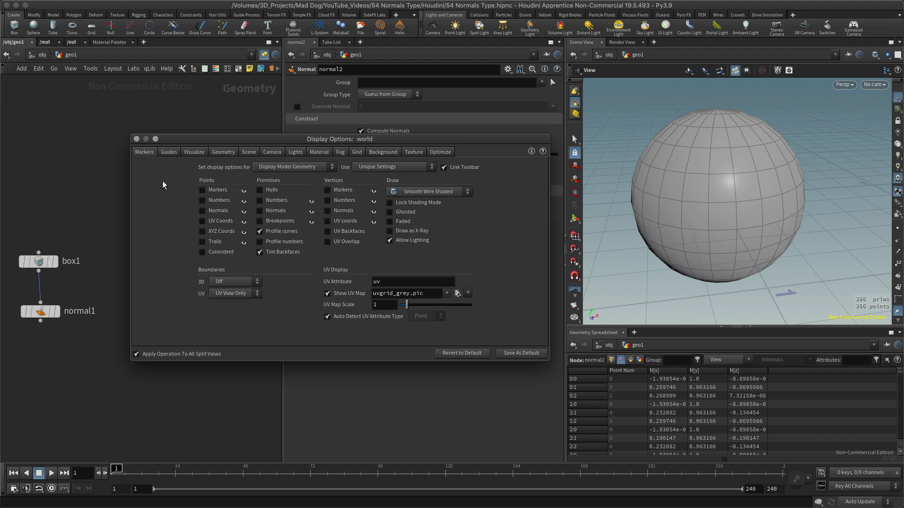
left_click(137, 138)
left_click_drag(798, 227, 876, 282)
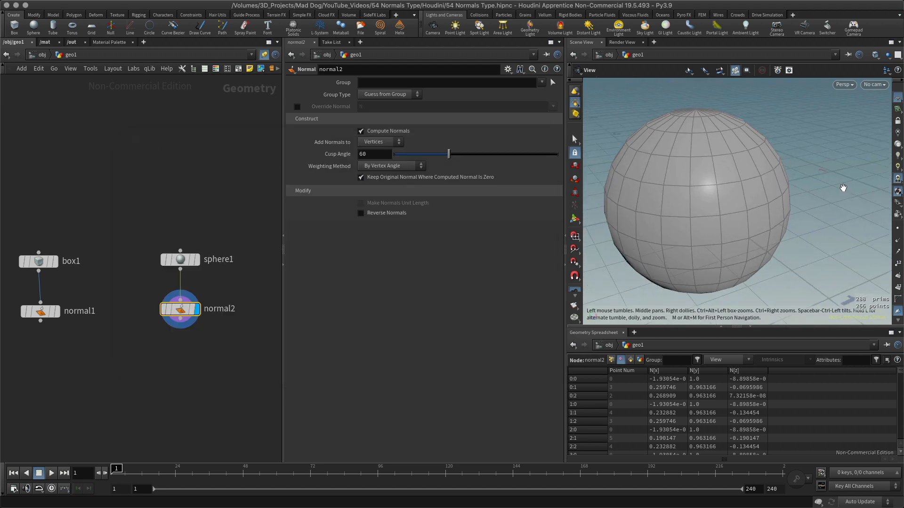
Switch the viewport shading to Smooth Shaded to show the sphere without its wireframe
left_click(875, 55)
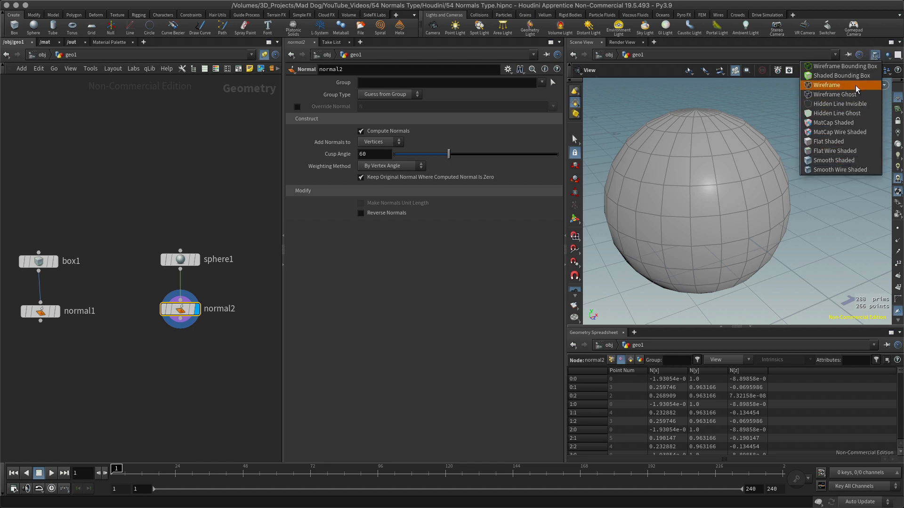
left_click(852, 160)
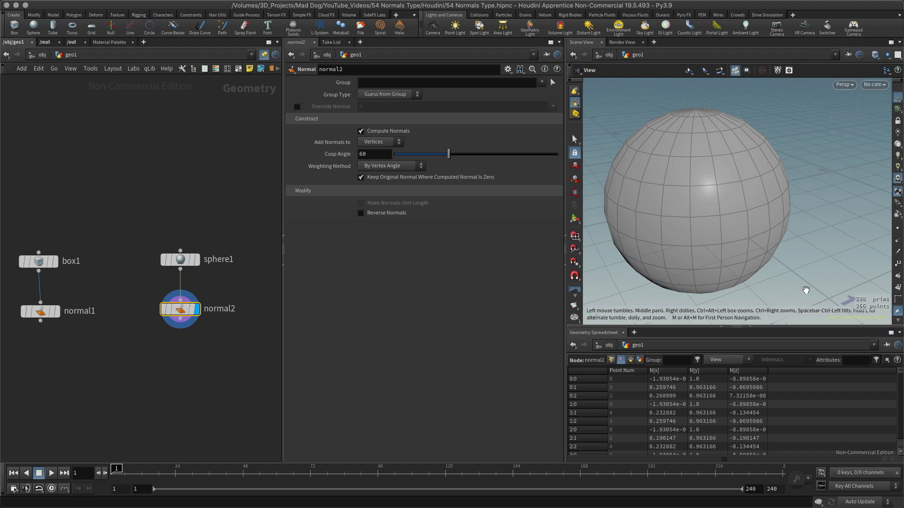
mouse_move(824, 174)
left_mouse_down()
mouse_move(809, 171)
mouse_move(809, 190)
left_mouse_up()
mouse_move(809, 243)
left_mouse_down()
mouse_move(819, 233)
mouse_move(803, 235)
left_mouse_up()
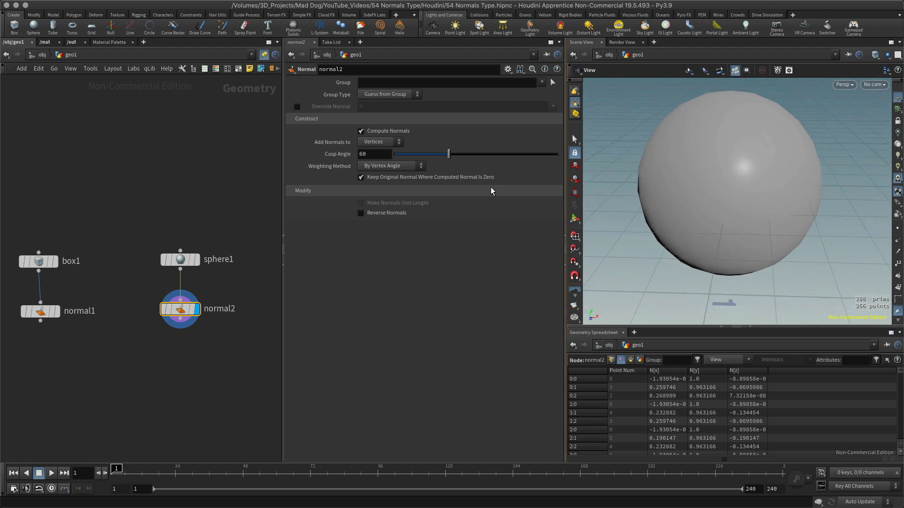
Increase sphere1's resolution to 19 rows and 36 columns
left_click(182, 263)
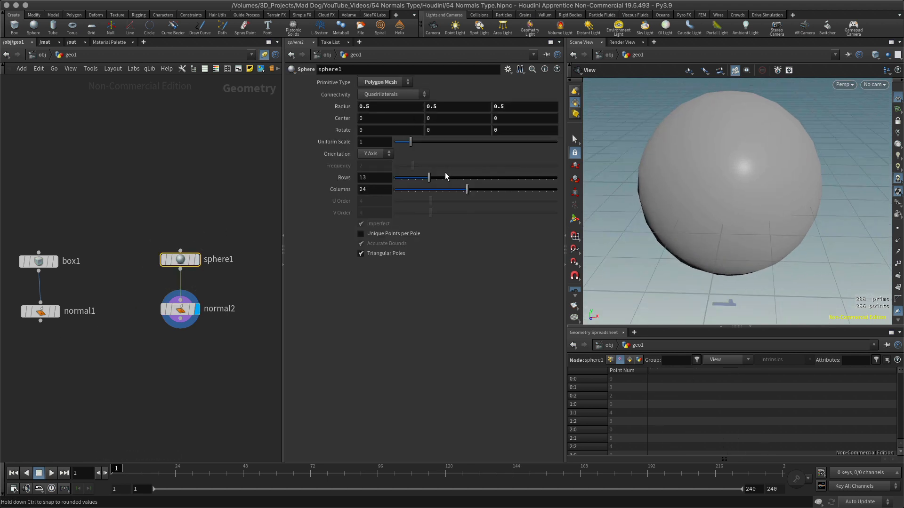
left_click_drag(431, 178, 508, 190)
left_click_drag(866, 209, 787, 210)
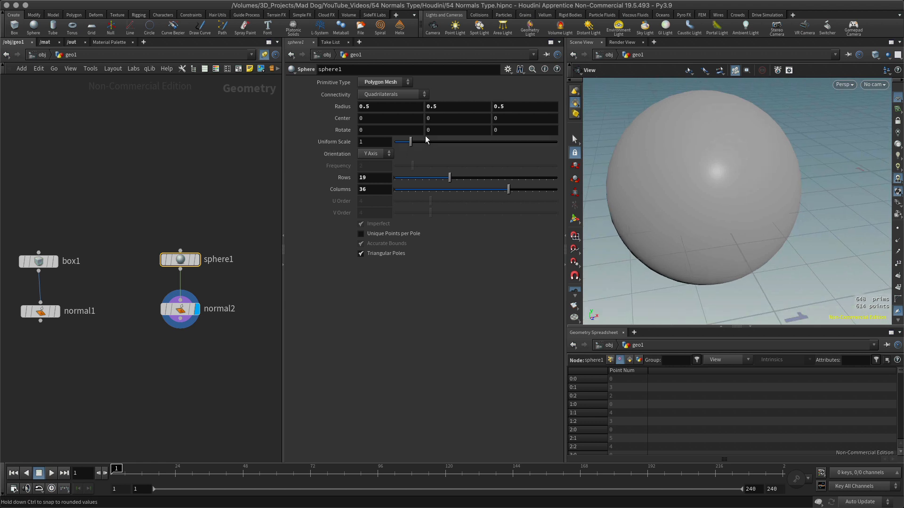
Raise normal2's cusp angle to about 134, and bring it back down to about 62.3
left_click(180, 309)
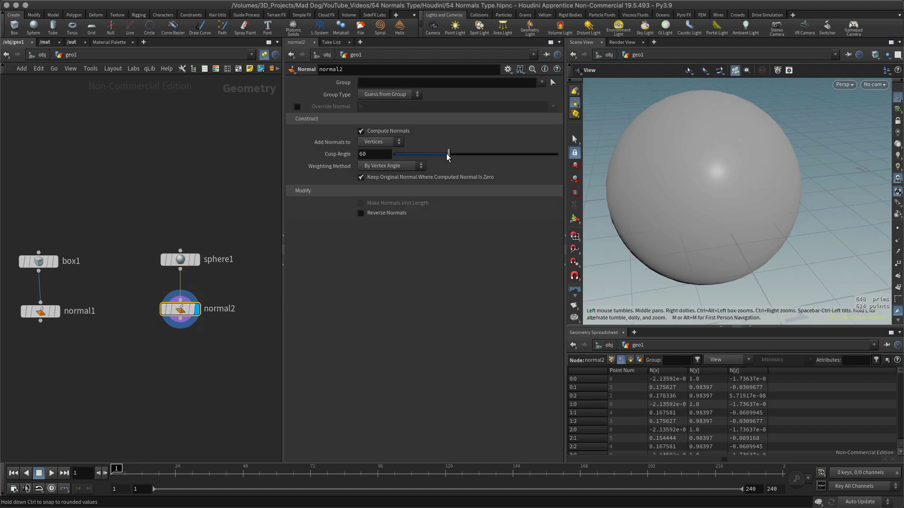
left_click_drag(450, 152, 449, 151)
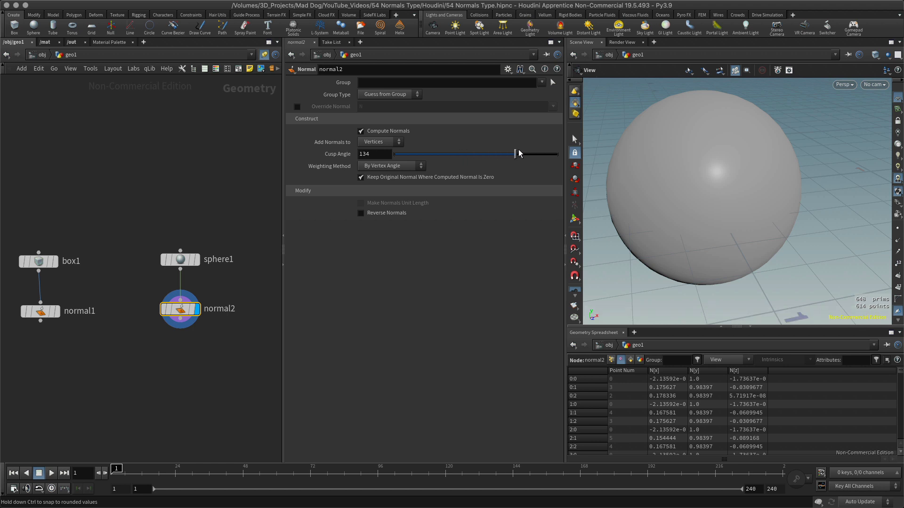
left_click_drag(461, 156, 451, 151)
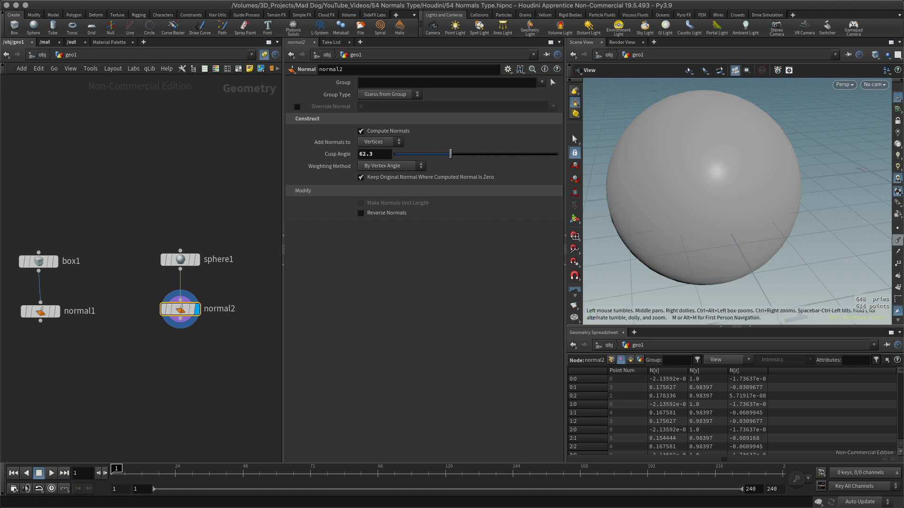
Display the normals on the sphere and examine their directions up close
left_click(898, 241)
scroll(847, 231, "up", 3)
scroll(848, 231, "up", 3)
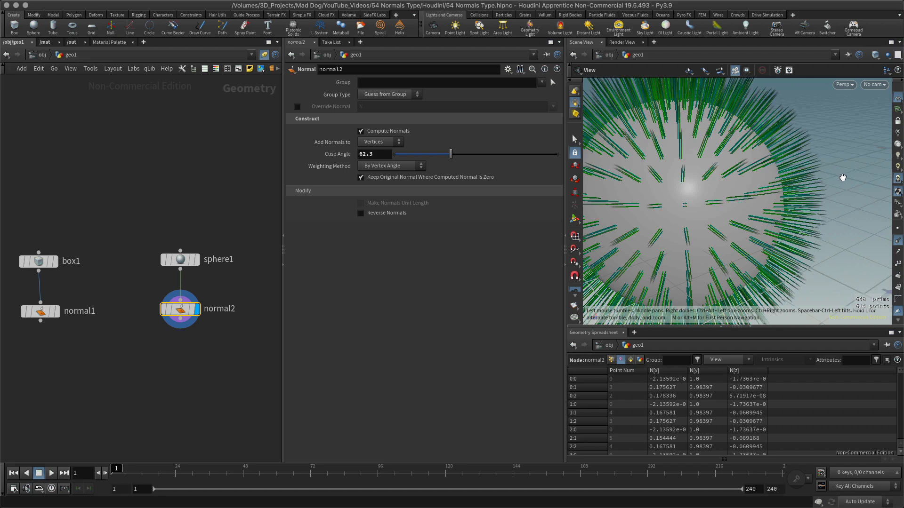
left_click_drag(843, 178, 851, 169)
left_click_drag(852, 168, 781, 204)
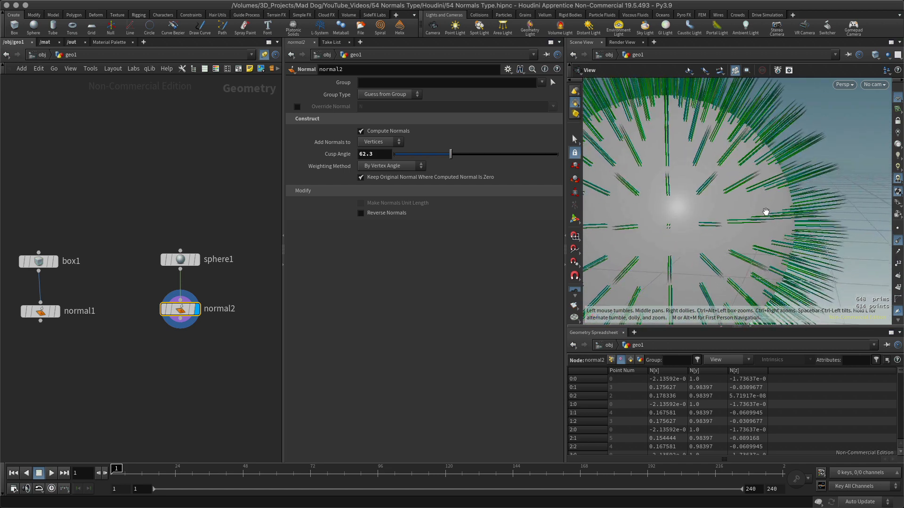
Lower normal2's cusp angle to 12 and further to 0, and hide the normals to inspect the sphere's faceting
left_click_drag(451, 155, 422, 133)
left_click_drag(715, 196, 679, 200)
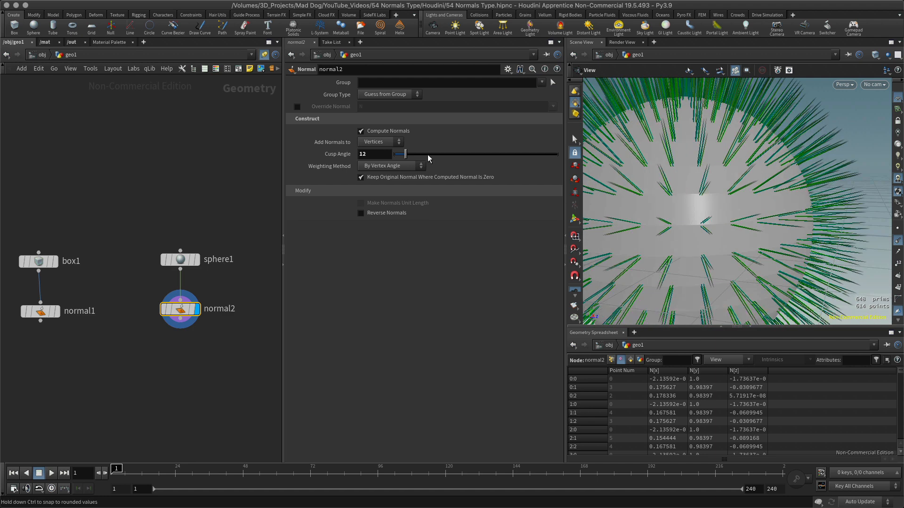
left_click_drag(406, 156, 394, 155)
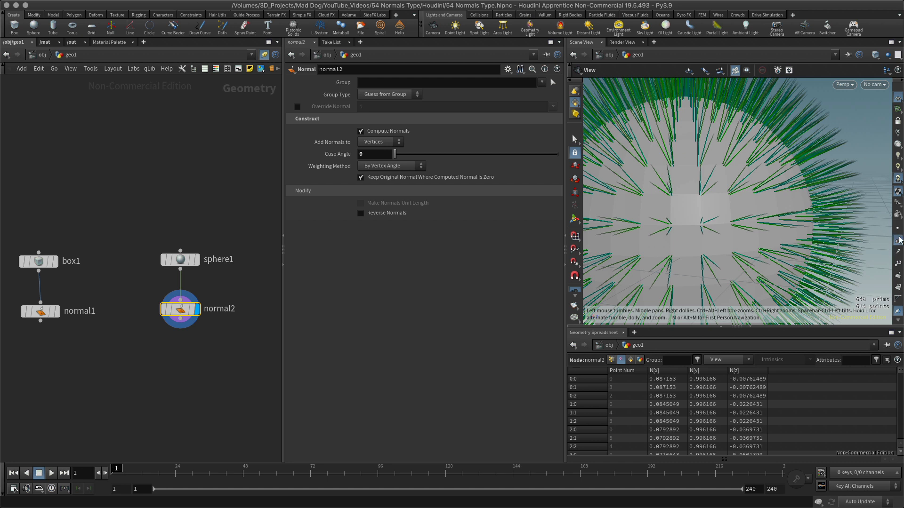
left_click(898, 240)
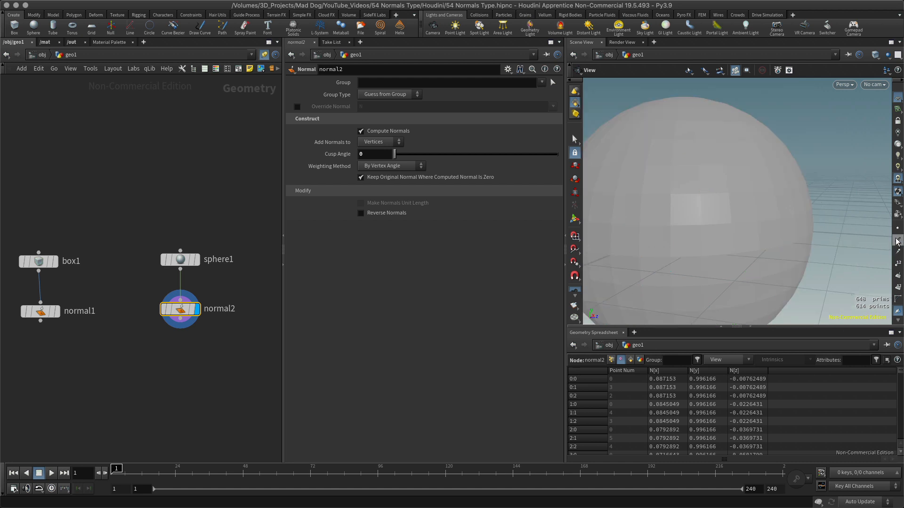
left_click_drag(843, 159, 697, 120)
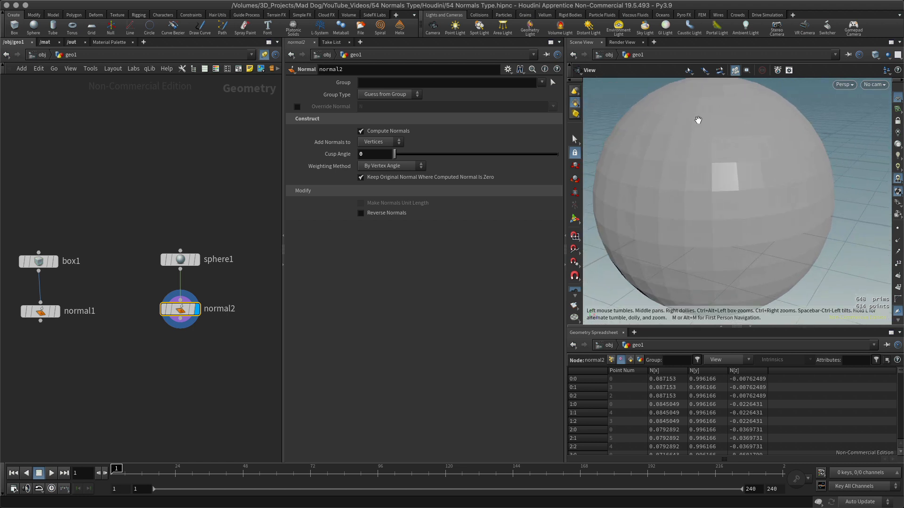
Raise normal2's cusp angle to about 13.1 and inspect the shading around the sphere
left_click_drag(394, 152, 406, 151)
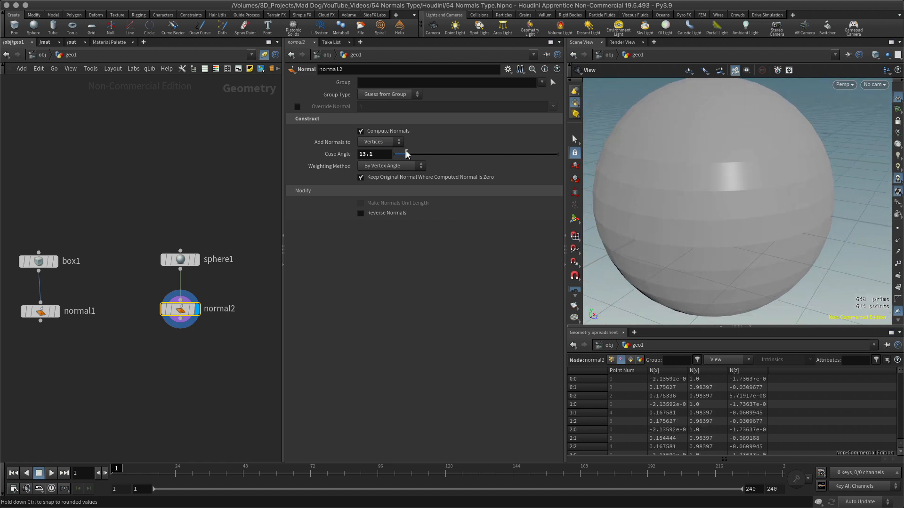
mouse_move(672, 178)
left_mouse_down()
mouse_move(765, 178)
mouse_move(716, 137)
left_mouse_up()
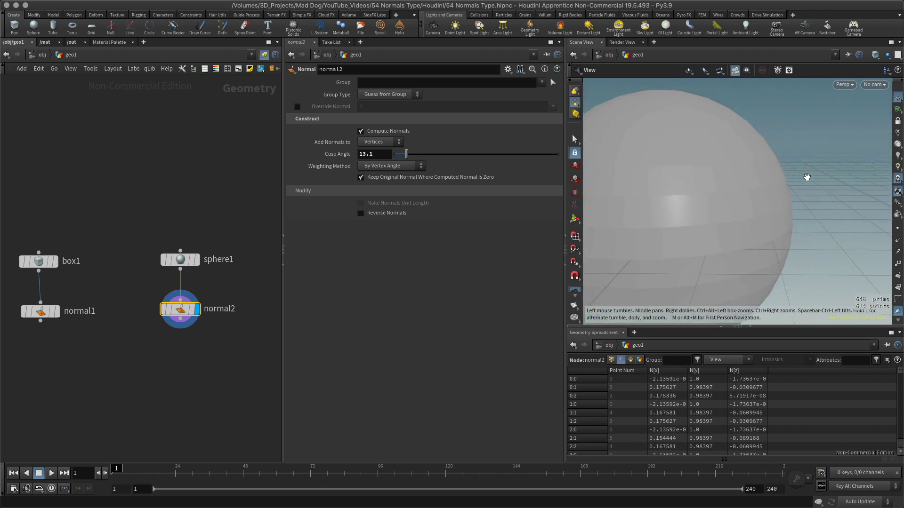
left_click_drag(807, 177, 786, 169)
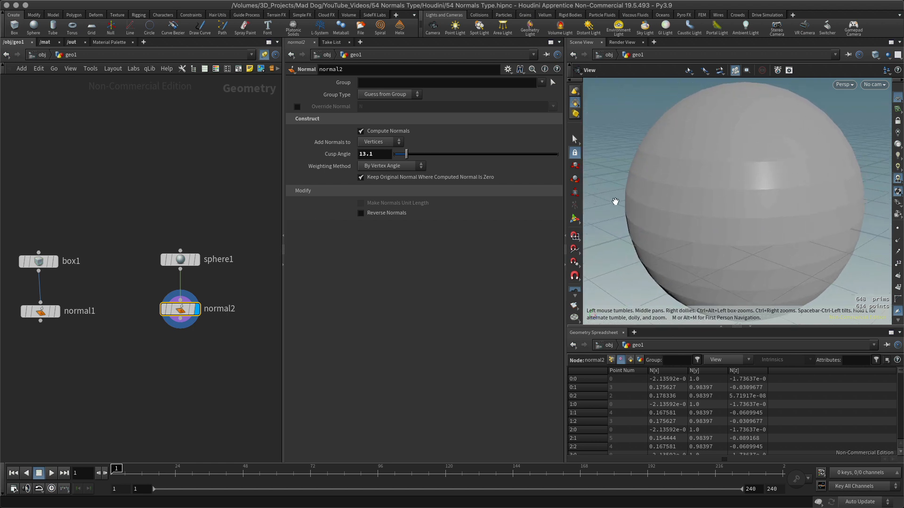
left_click_drag(608, 181, 687, 185)
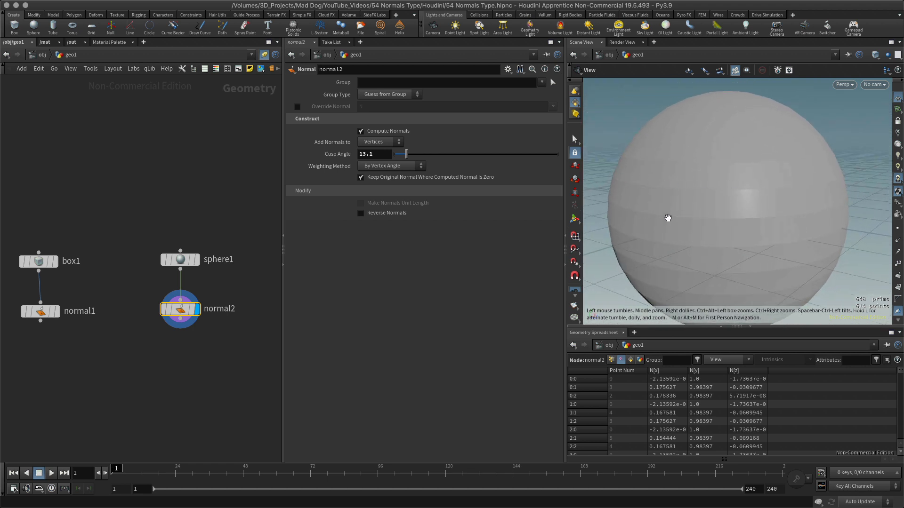
left_click_drag(861, 130, 837, 127)
Keep normal2's normals on Vertices and raise its cusp angle to about 115.6 for smooth sphere shading
left_click(380, 143)
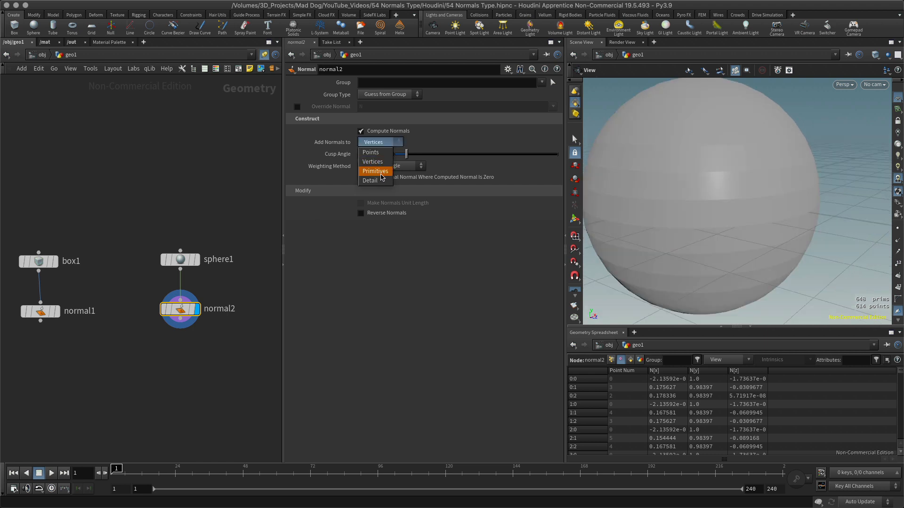
left_click(382, 163)
left_click_drag(405, 154, 487, 159)
left_click_drag(718, 195, 736, 180)
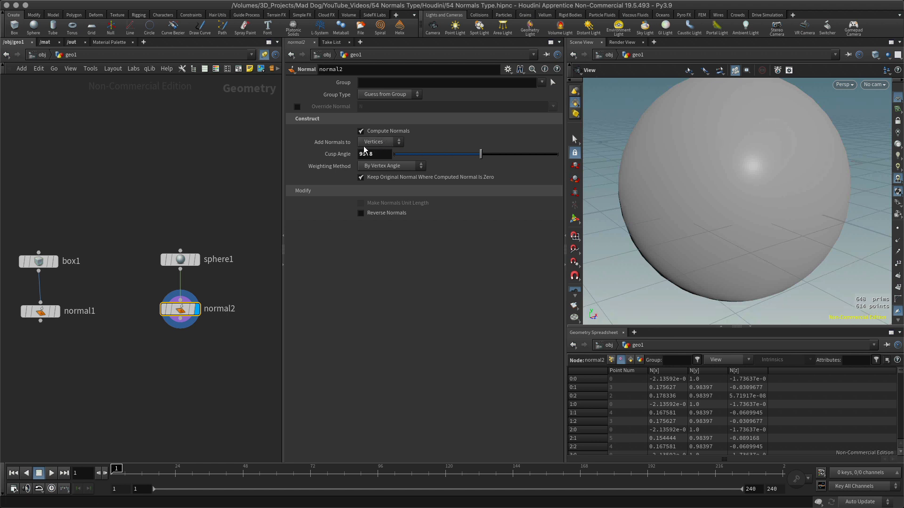
left_click_drag(477, 154, 498, 153)
mouse_move(722, 199)
left_mouse_down()
mouse_move(687, 202)
mouse_move(758, 201)
mouse_move(722, 198)
left_mouse_up()
Display normal1's result so the viewport shows the cube instead of the sphere
left_click(41, 311)
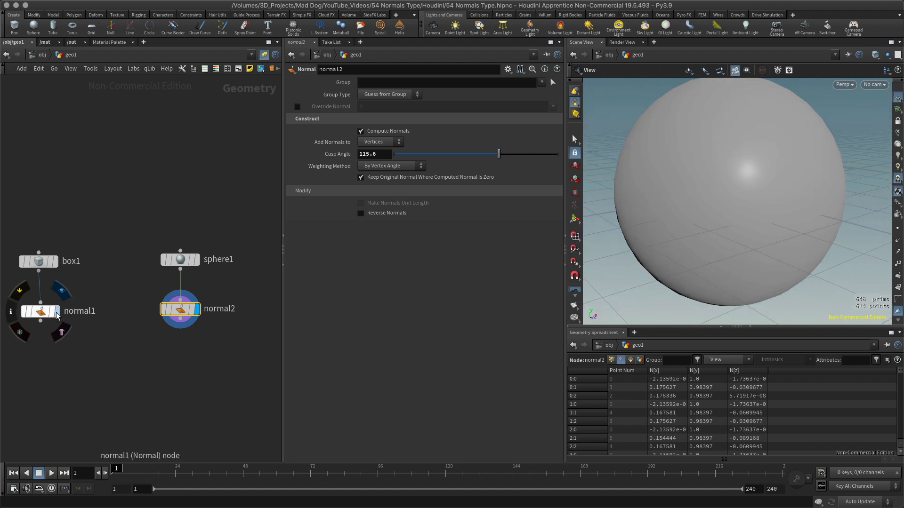
left_click(57, 311)
right_click_drag(836, 169, 729, 173)
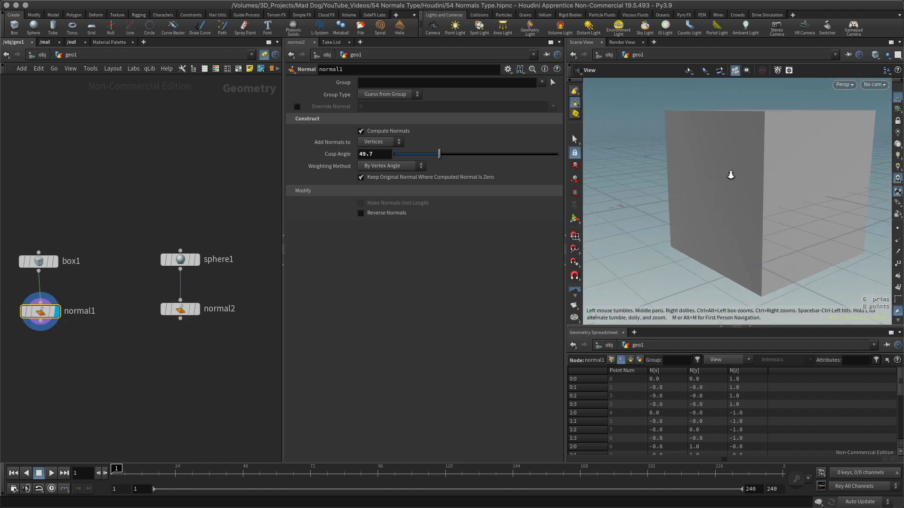
Lower normal1's cusp angle to about 37.7, inspect the cube's edges, and set the angle to 44
mouse_move(440, 155)
left_mouse_down()
mouse_move(506, 154)
mouse_move(429, 154)
left_mouse_up()
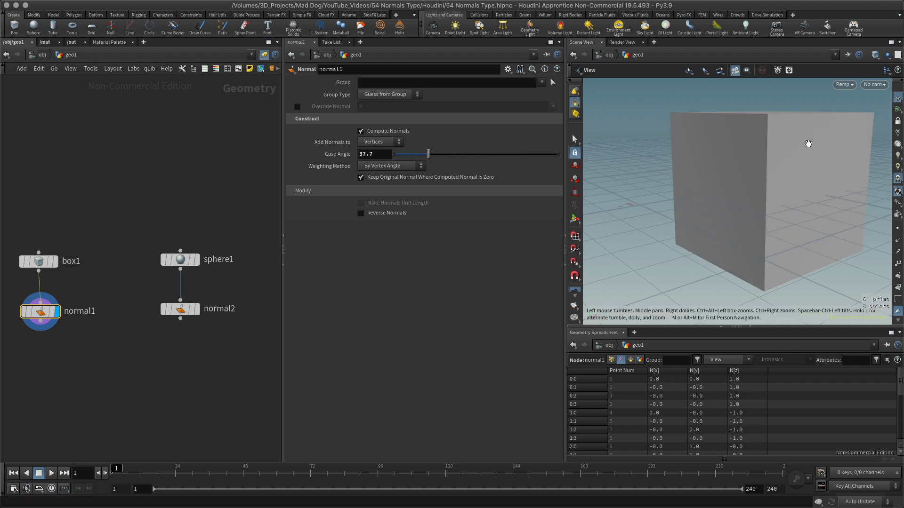
left_click_drag(832, 146, 783, 210)
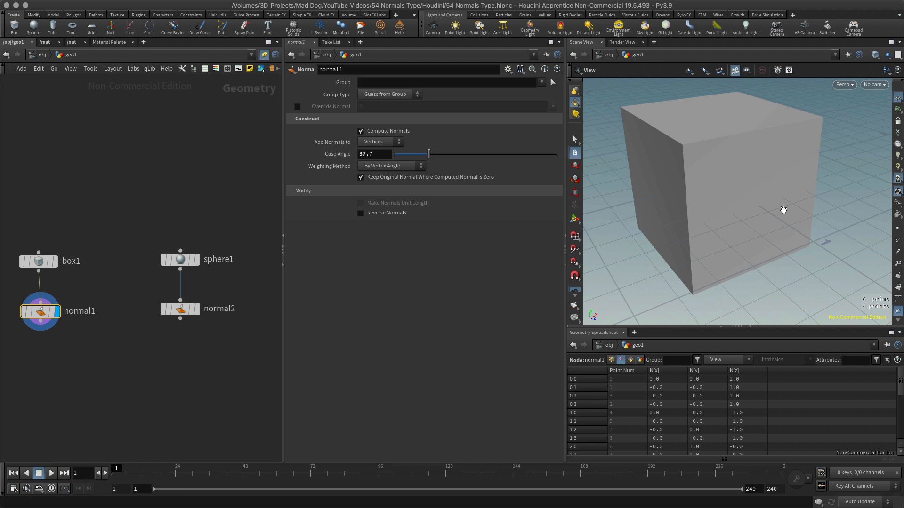
mouse_move(429, 155)
left_mouse_down()
mouse_move(501, 156)
mouse_move(434, 158)
left_mouse_up()
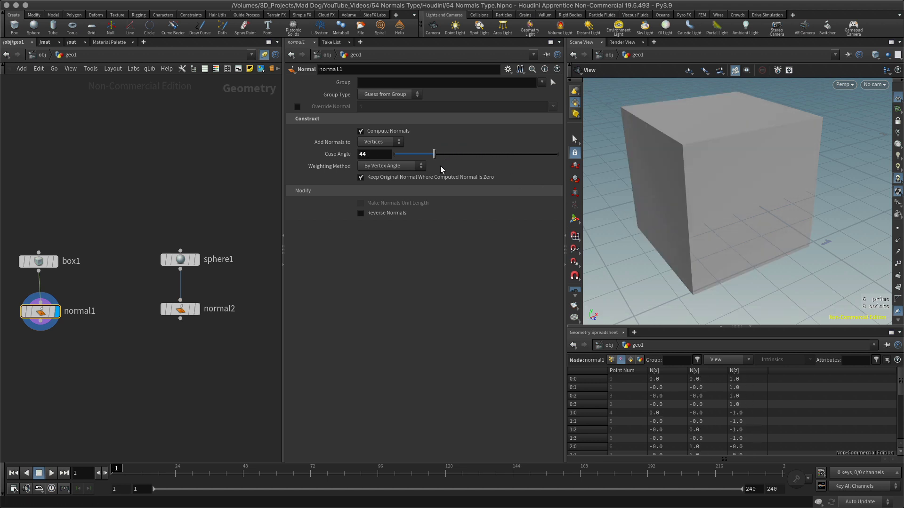